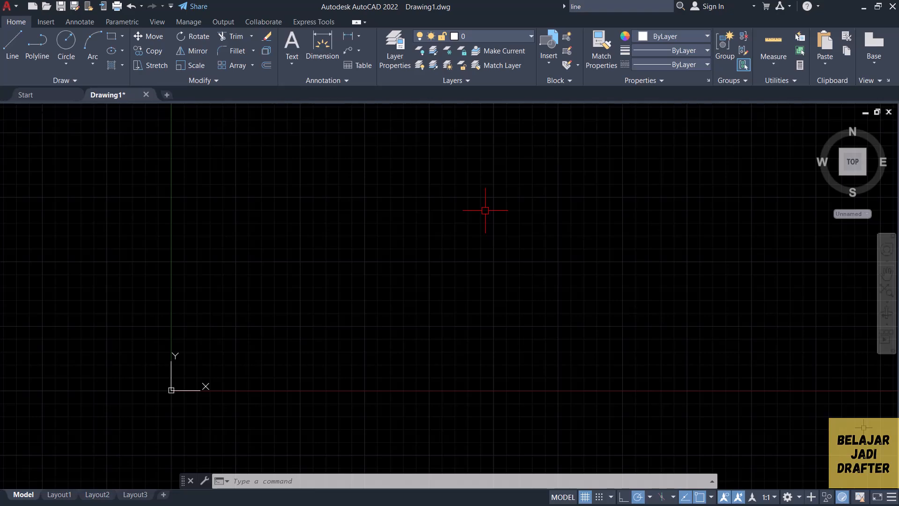
Draw a circle with a radius of about 2.12 in the middle of the drawing area
text(c)
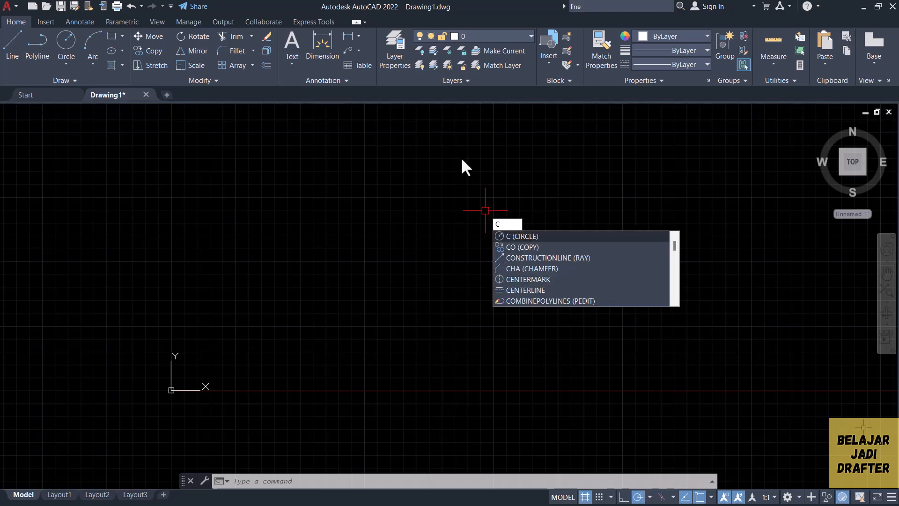
key(Return)
click(431, 259)
click(483, 243)
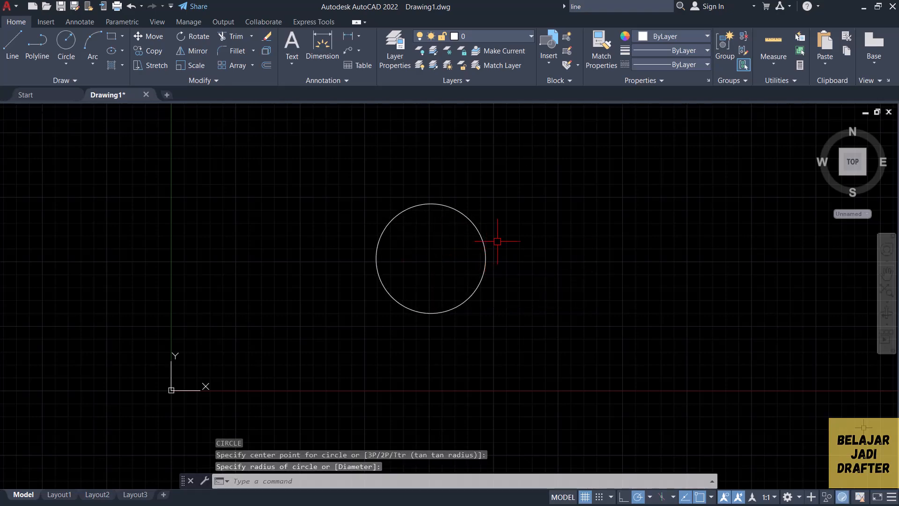
Draw a small circle with a radius of about 0.14 near the centre of the large circle
scroll(433, 250, up, 3)
scroll(433, 251, down, 5)
scroll(433, 251, up, 5)
text(c)
key(Return)
click(411, 257)
click(410, 244)
Examine the small circle inside the large one at various close and distant magnifications
scroll(432, 256, down, 5)
scroll(441, 286, down, 4)
scroll(458, 309, up, 5)
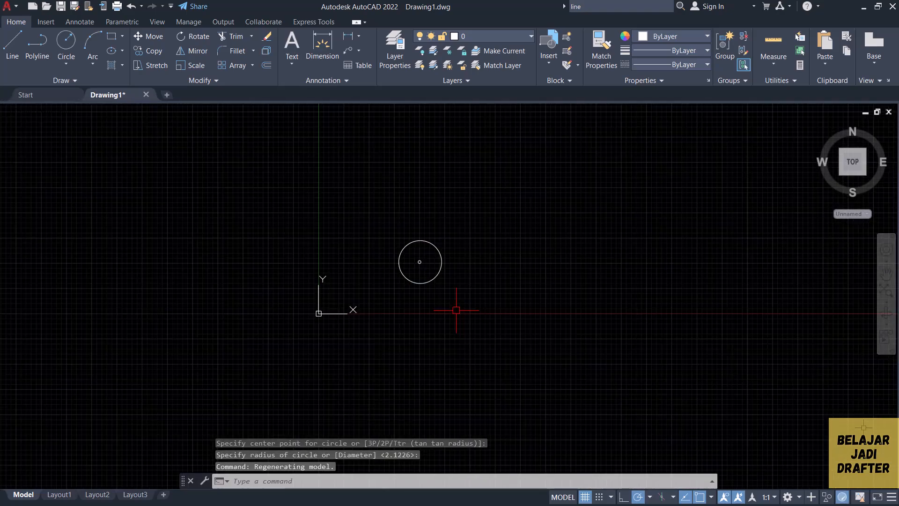
scroll(401, 217, up, 5)
middle_drag(401, 217, 411, 267)
scroll(451, 240, up, 2)
scroll(427, 264, down, 2)
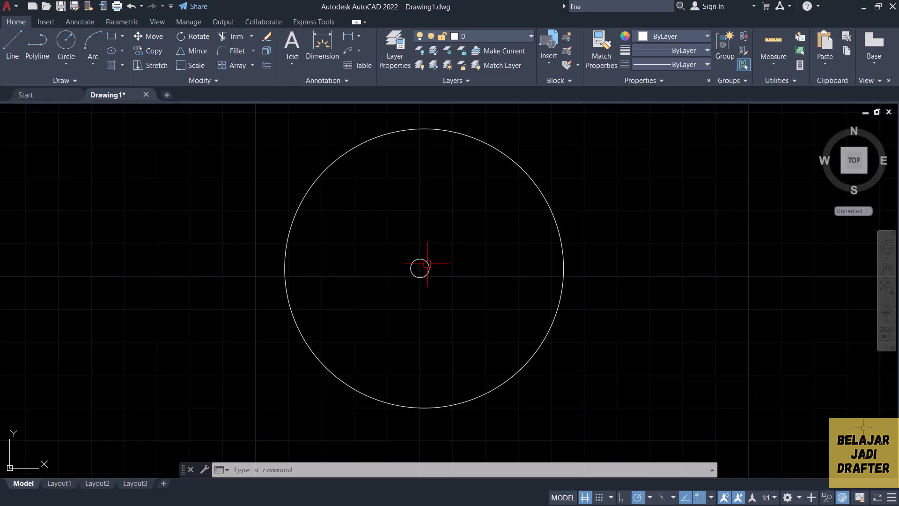
scroll(431, 248, up, 2)
scroll(374, 264, up, 2)
scroll(255, 248, down, 2)
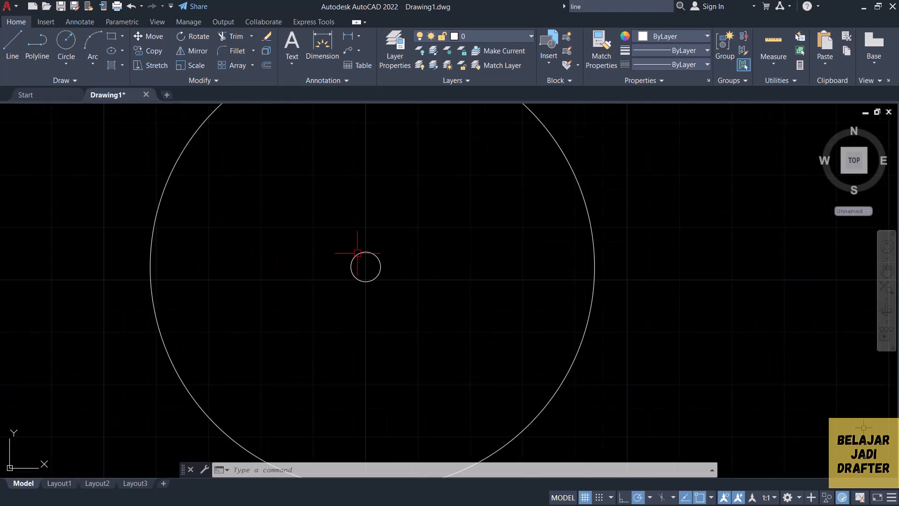
scroll(421, 201, down, 2)
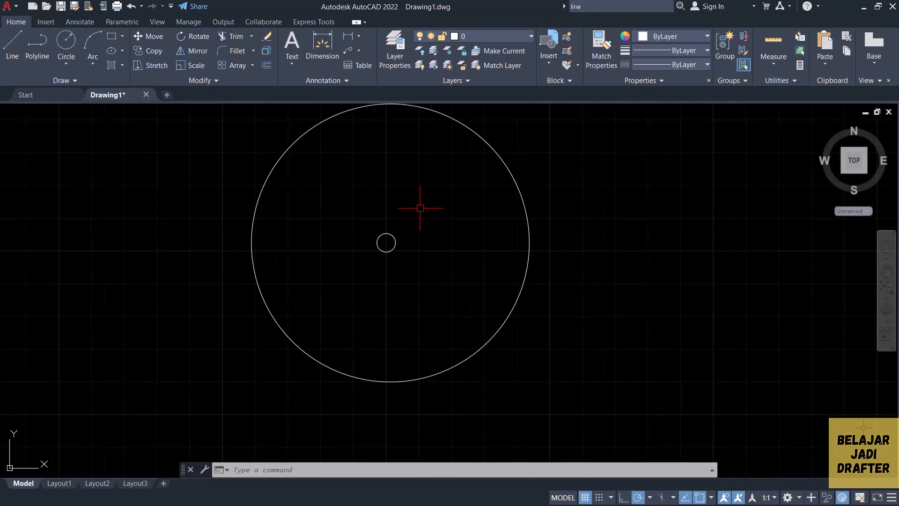
scroll(421, 206, down, 3)
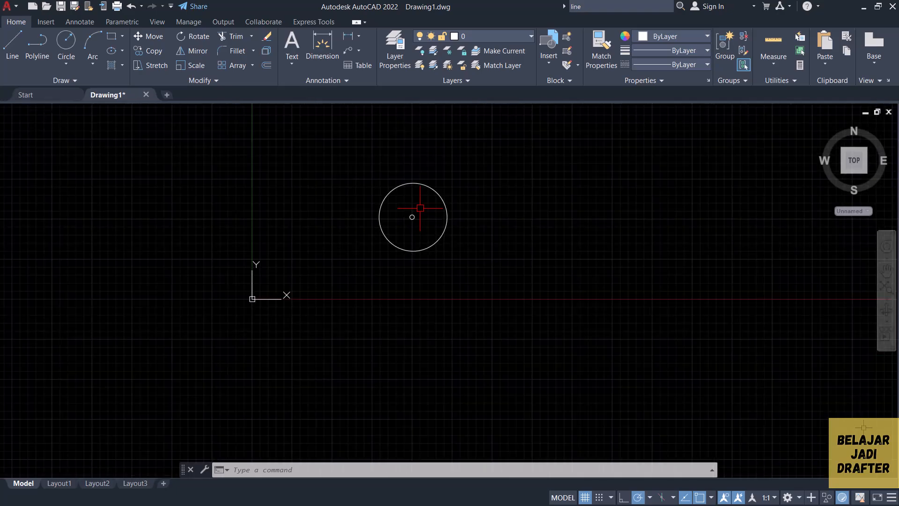
scroll(426, 201, down, 2)
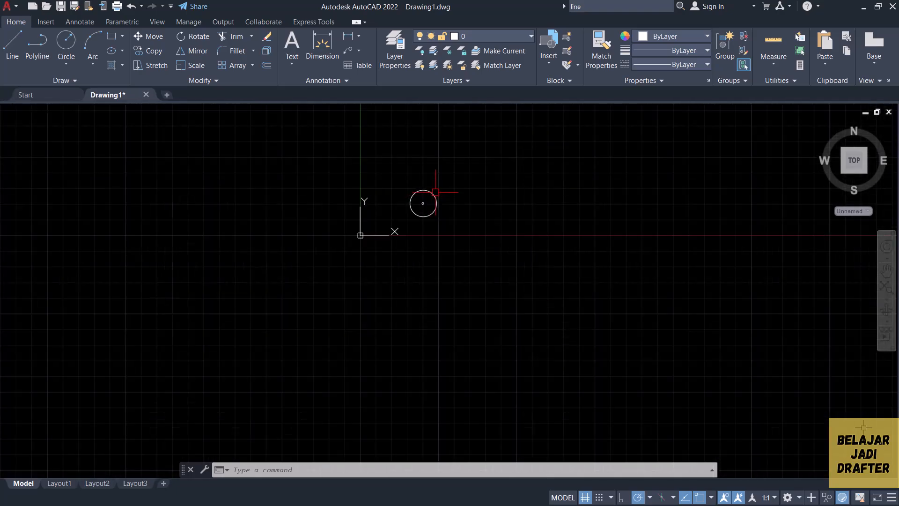
scroll(431, 192, up, 4)
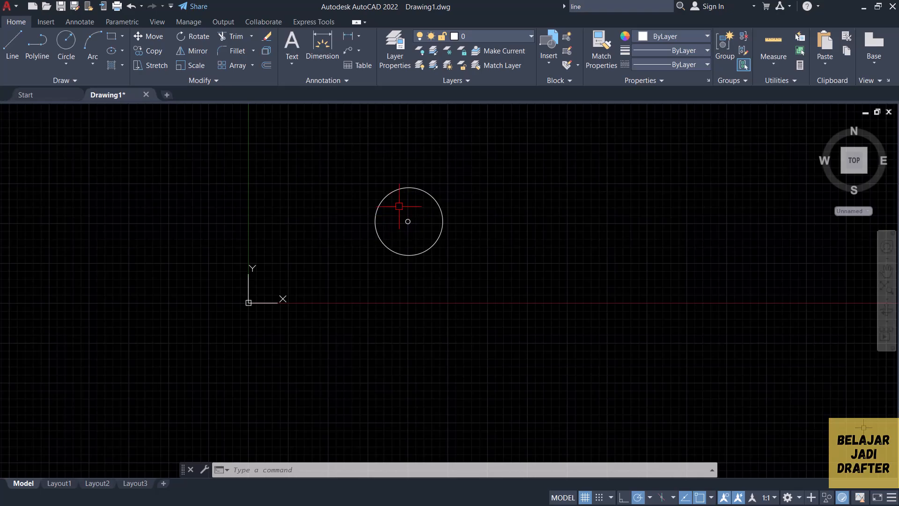
scroll(399, 206, up, 2)
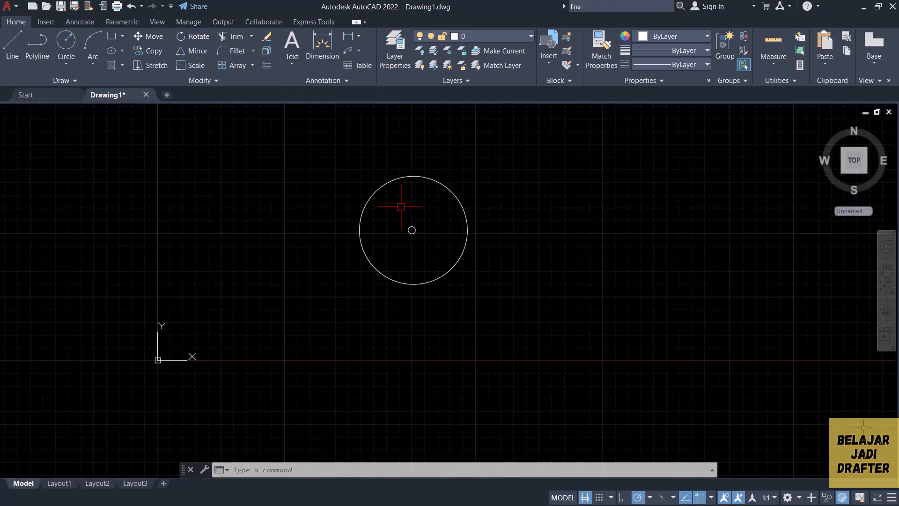
scroll(443, 208, up, 3)
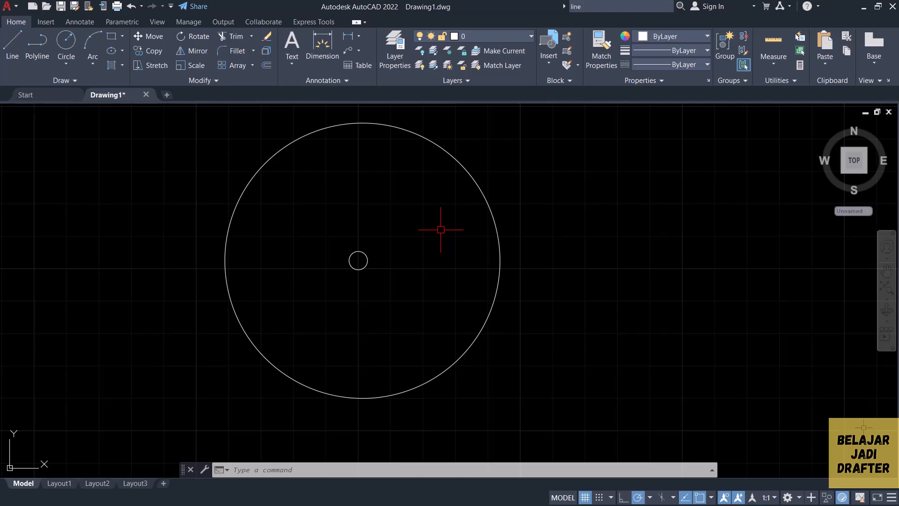
scroll(441, 229, down, 2)
scroll(441, 229, down, 2)
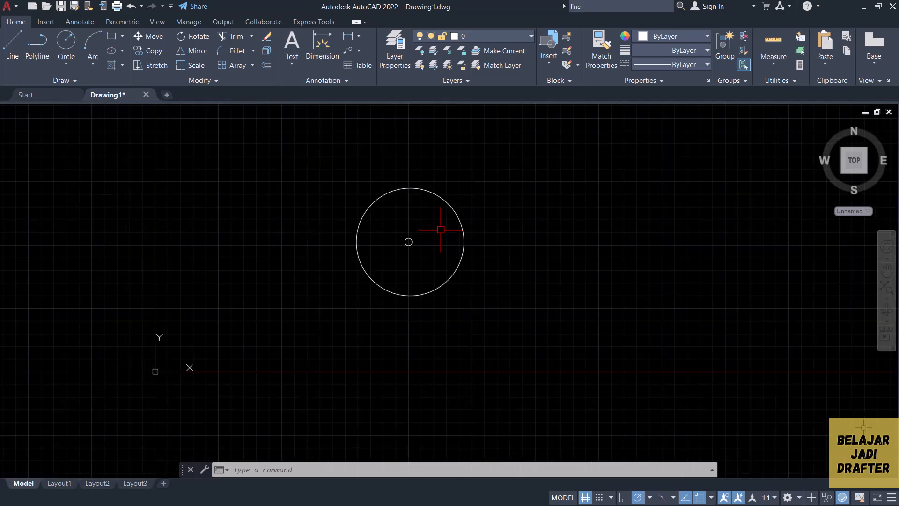
scroll(441, 230, down, 6)
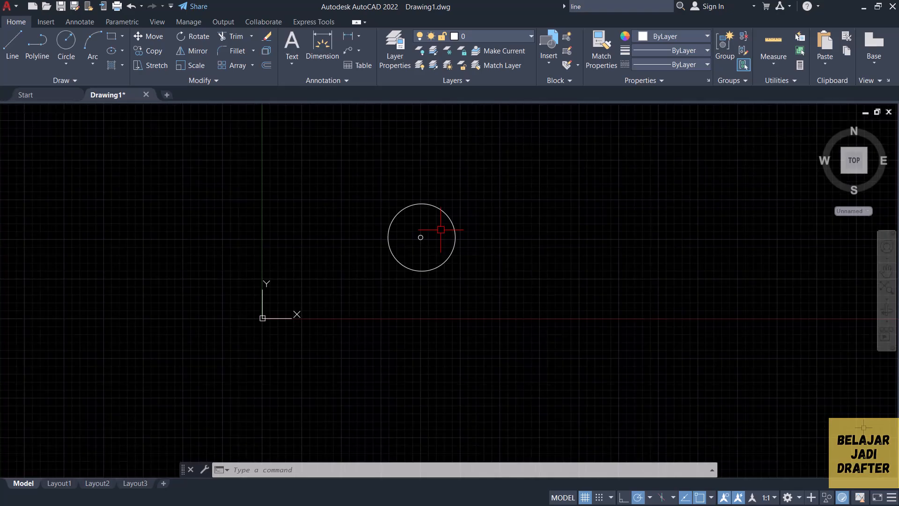
scroll(441, 229, up, 2)
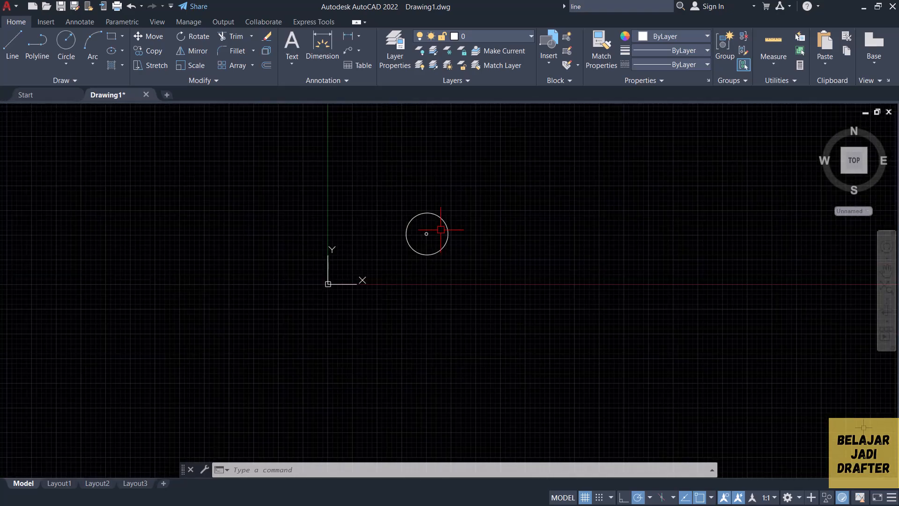
scroll(381, 227, up, 7)
middle_drag(345, 207, 350, 272)
scroll(387, 219, up, 2)
scroll(388, 219, up, 2)
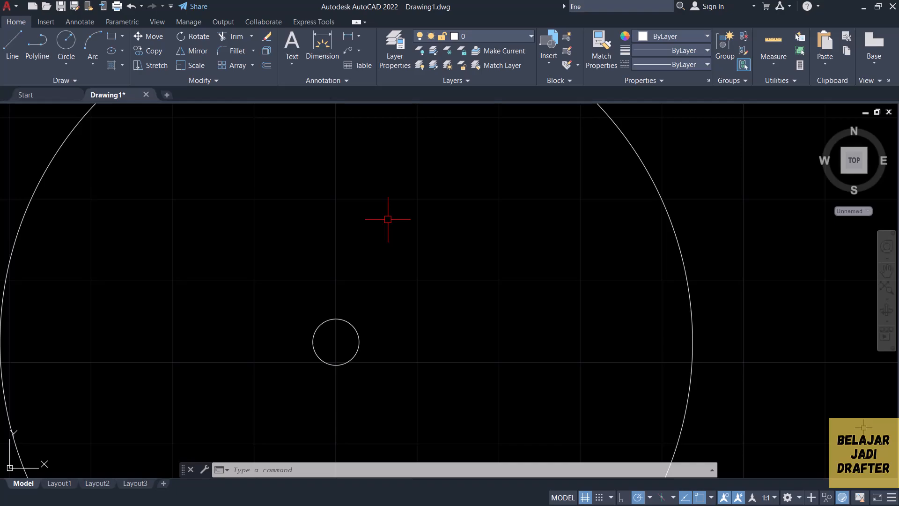
Fit the two circles to the view using the Extents option of the Zoom command
text(Z)
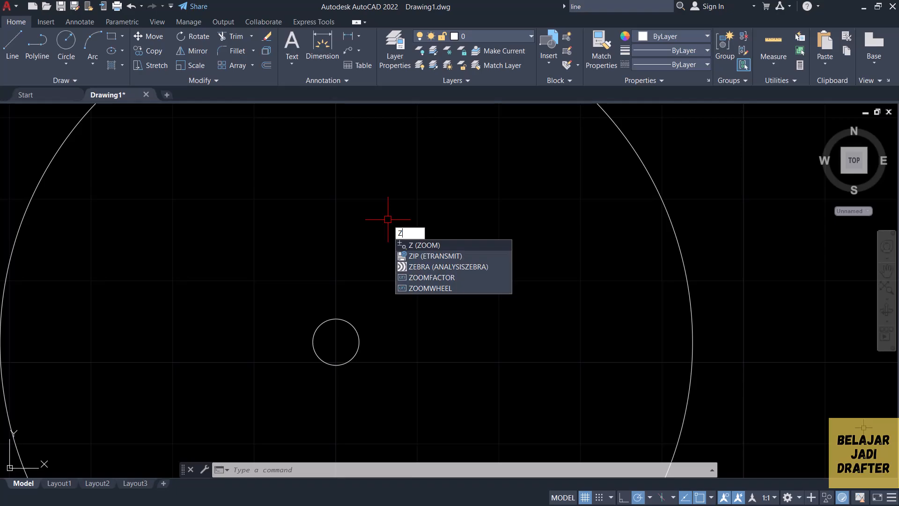
key(Return)
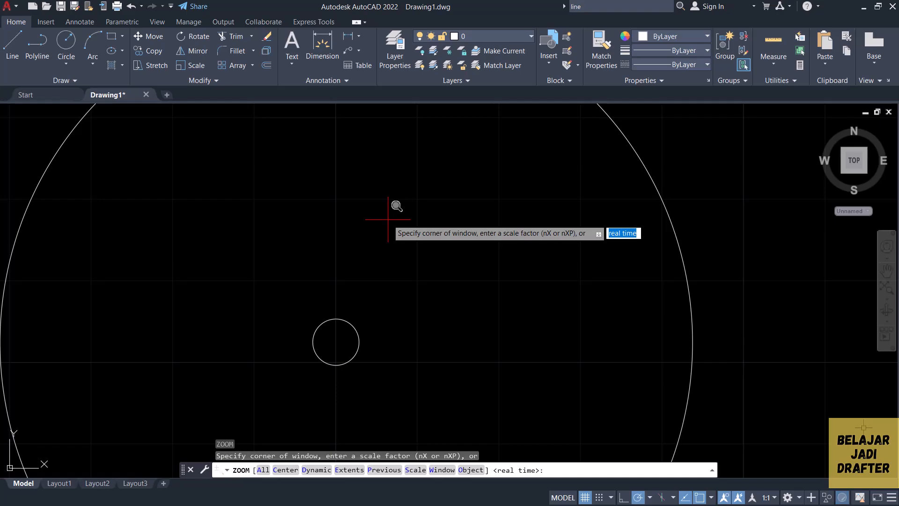
text(e)
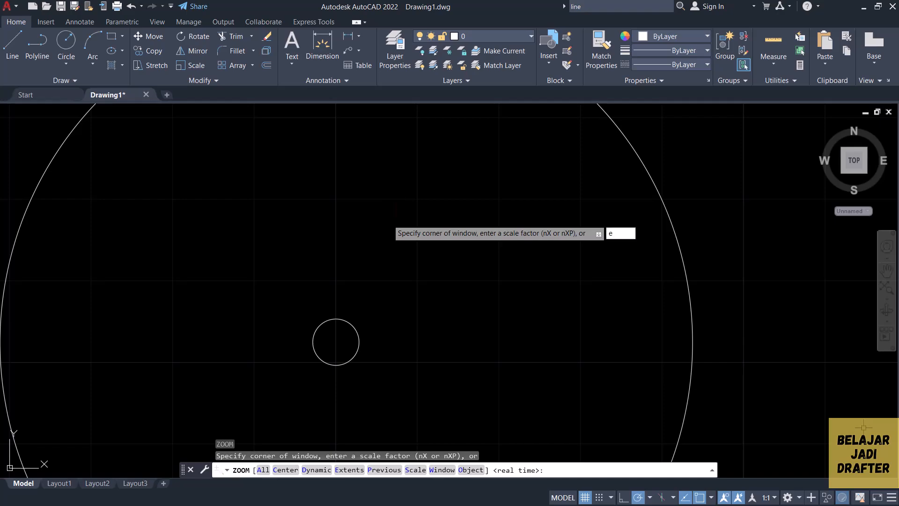
key(Return)
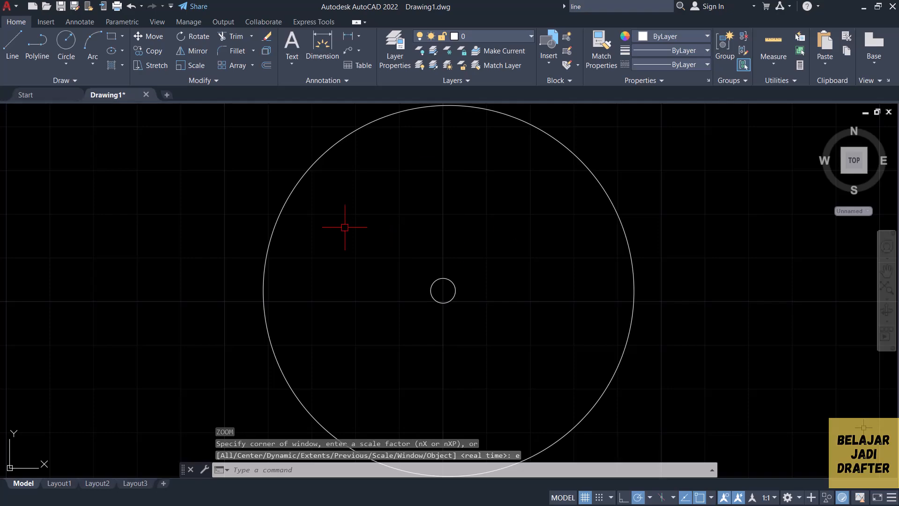
Draw a third circle above and to the right of the two existing circles, smaller than the large one
text(c)
key(Return)
scroll(362, 262, down, 4)
click(538, 199)
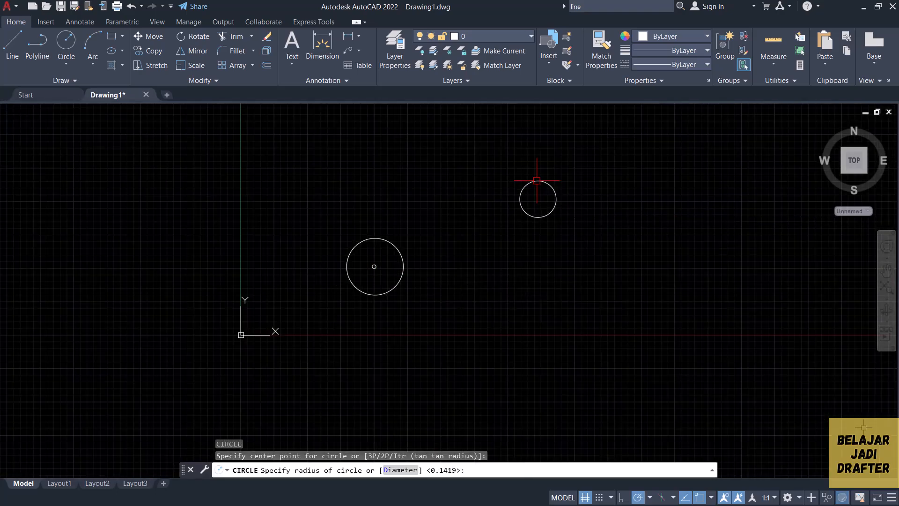
click(537, 180)
Fit all three circles to the view with Zoom Extents
scroll(428, 222, up, 4)
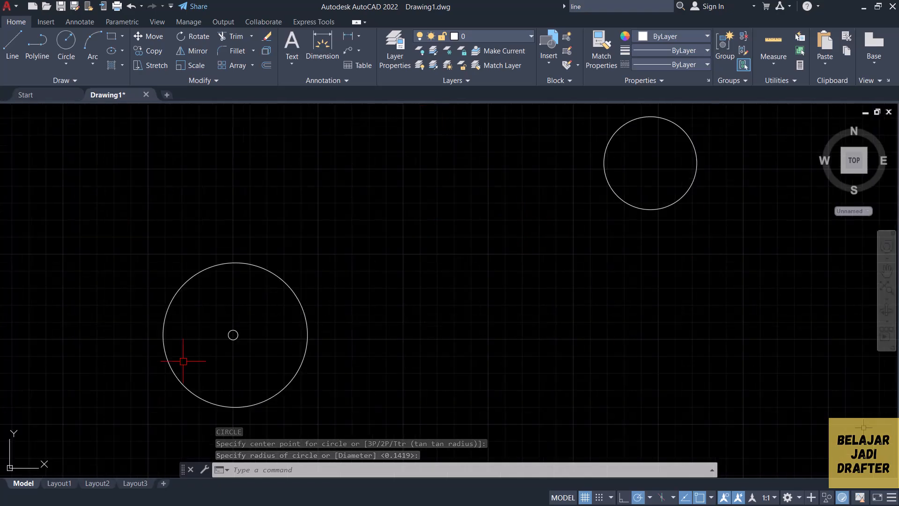
text(z)
key(Return)
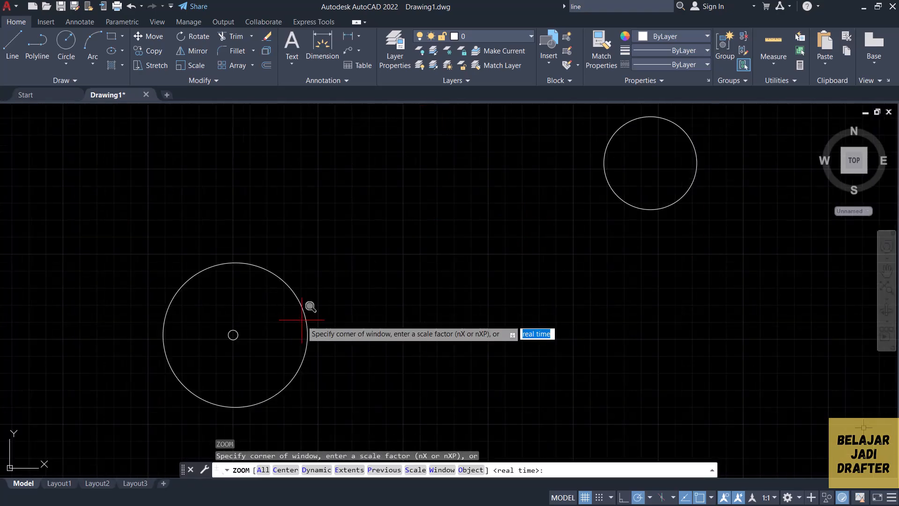
text(e)
key(Return)
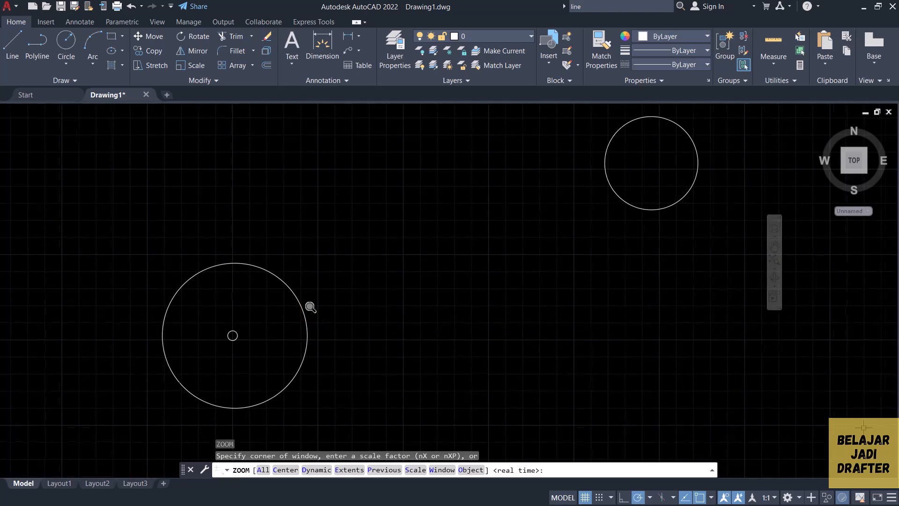
Zoom far out from the drawing, and bring all the circles back to full view with Zoom Extents
scroll(478, 230, down, 10)
text(Z)
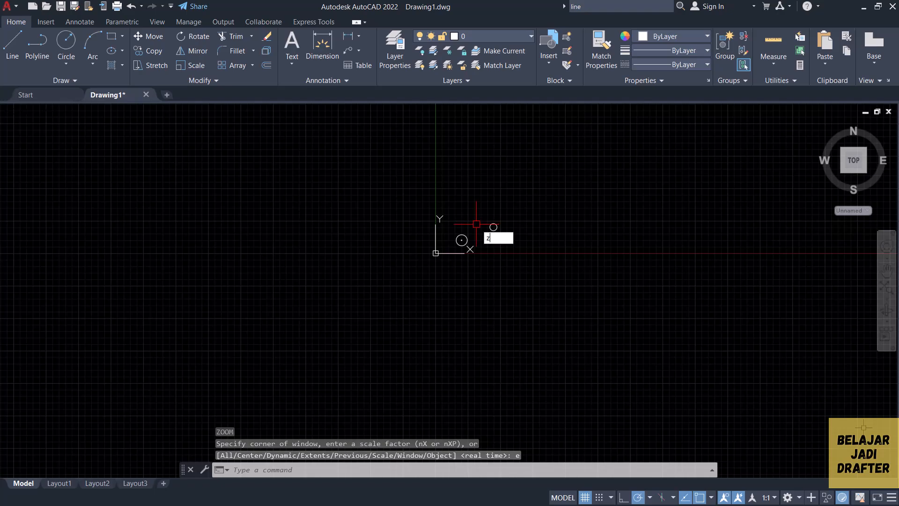
key(Return)
text(e)
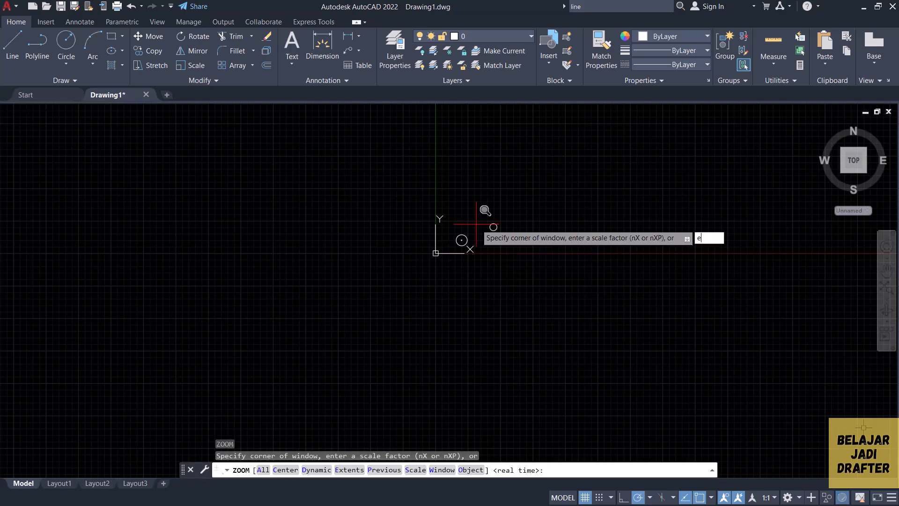
key(Return)
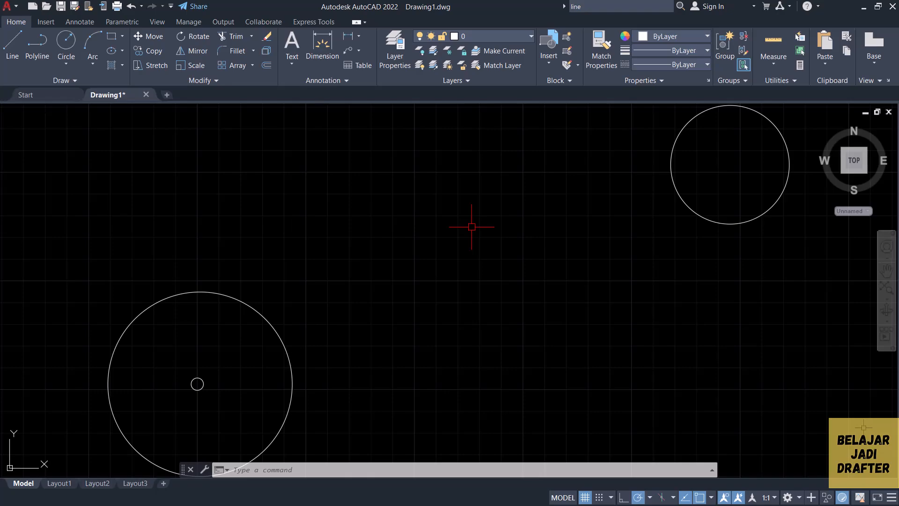
Use Zoom Window to enlarge the upper part of the large circle together with the small circle inside it
text(Z)
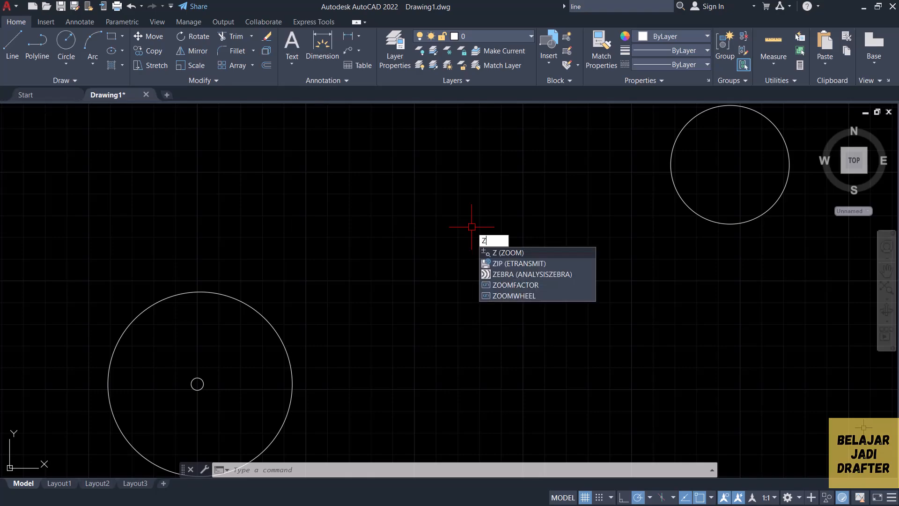
key(Return)
text(w)
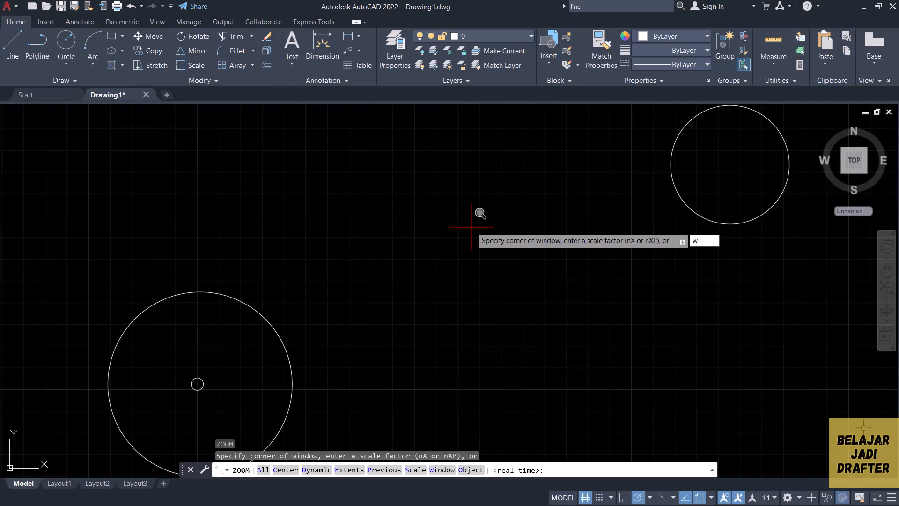
key(Return)
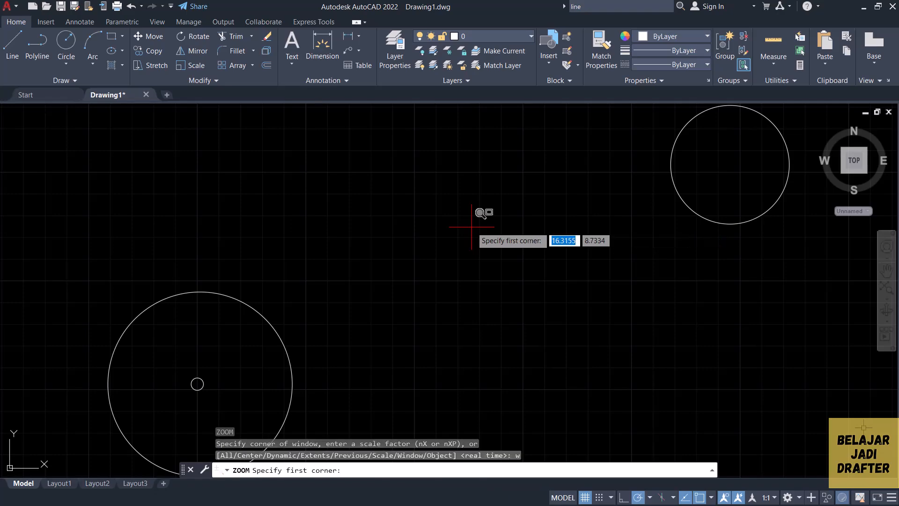
click(84, 272)
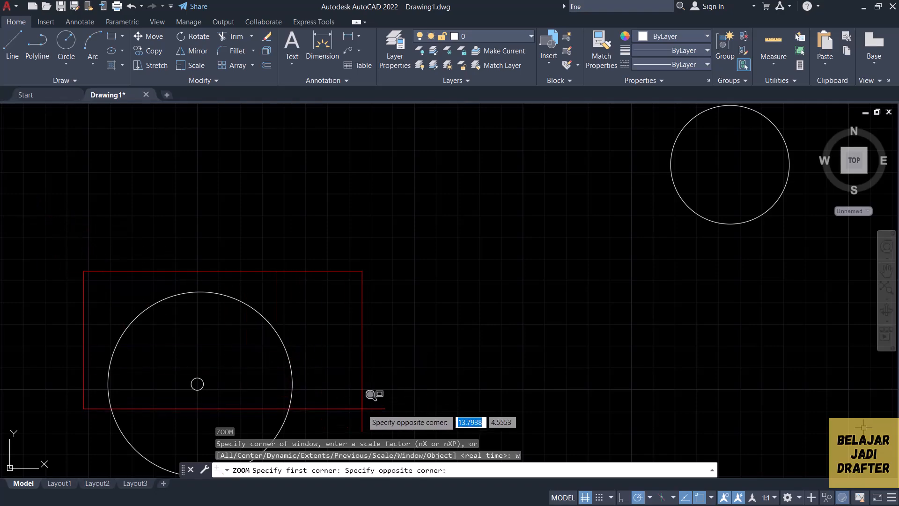
click(349, 404)
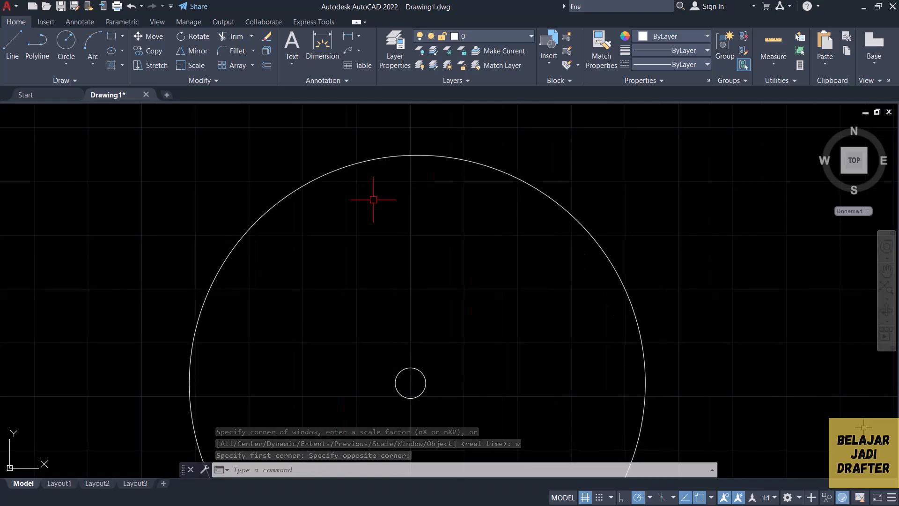
Zoom out until the whole large circle shows, and restore the earlier view with Zoom Previous
scroll(330, 187, down, 4)
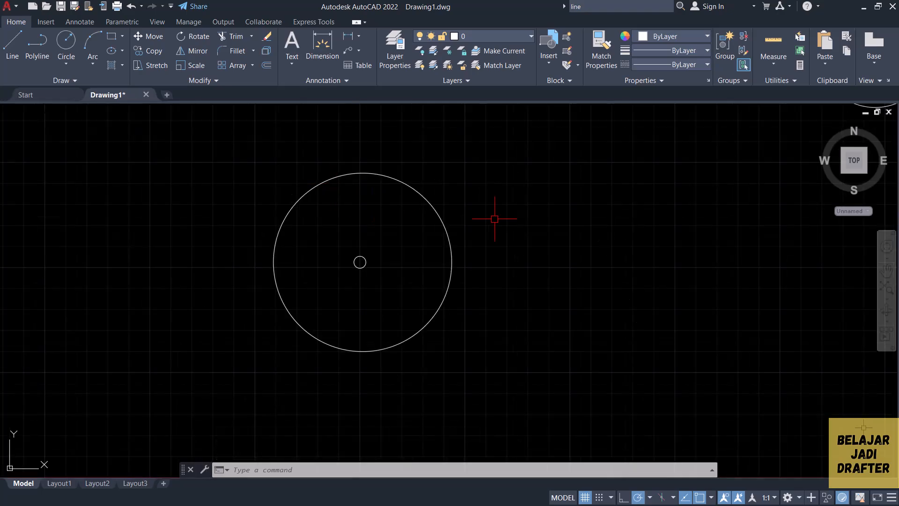
text(Z)
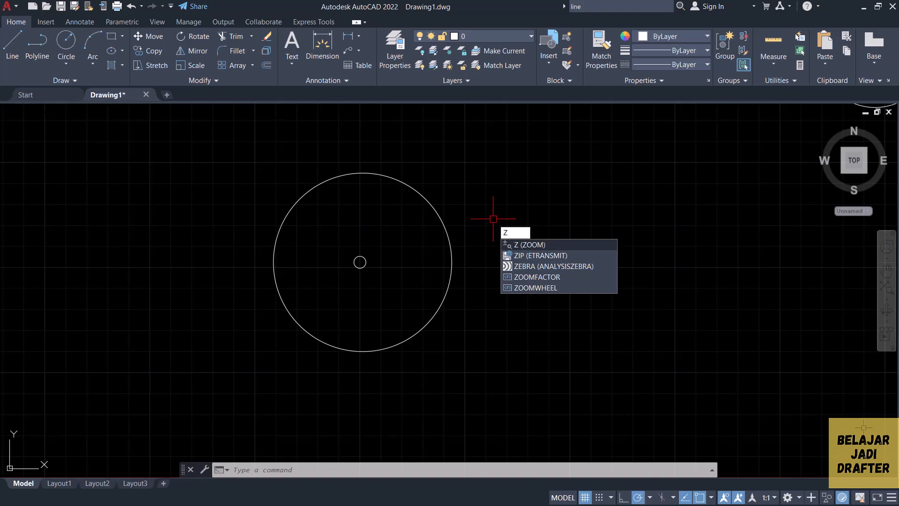
key(Return)
text(p)
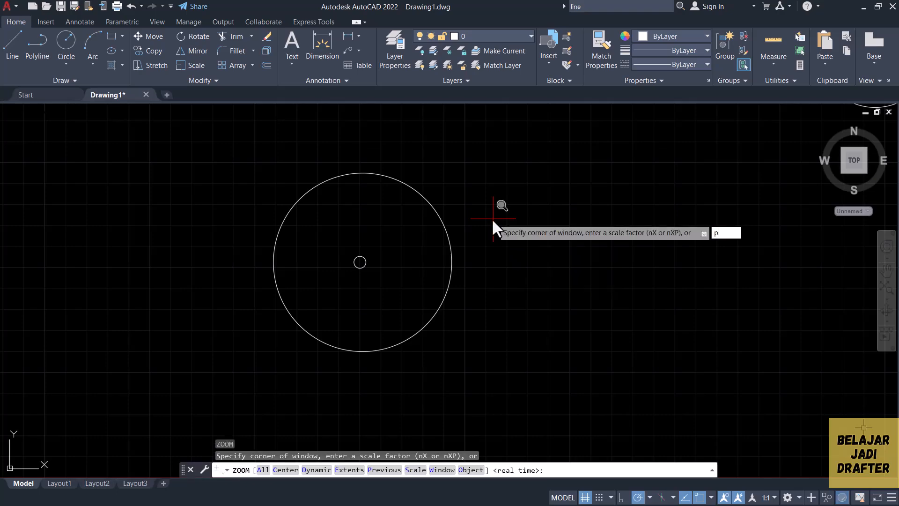
key(Return)
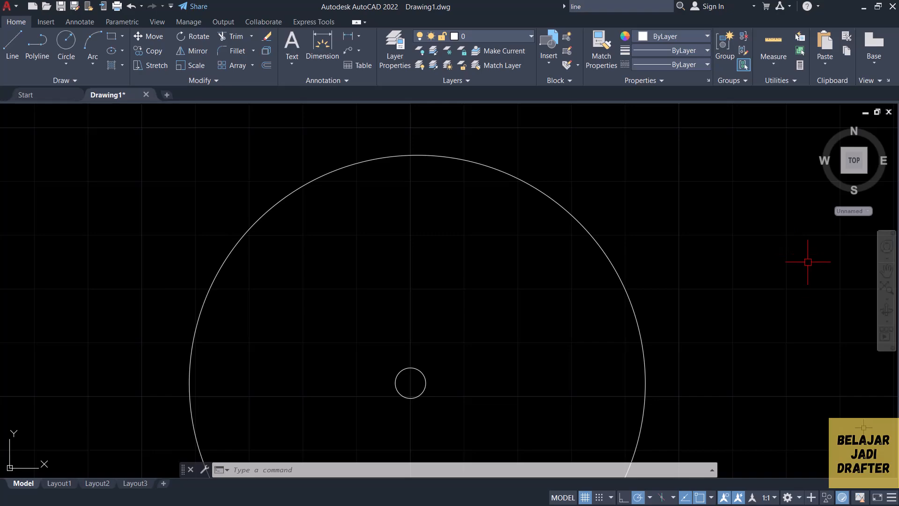
Use the Pan command to move the large circle toward the left side of the drawing area, and exit the command
click(886, 271)
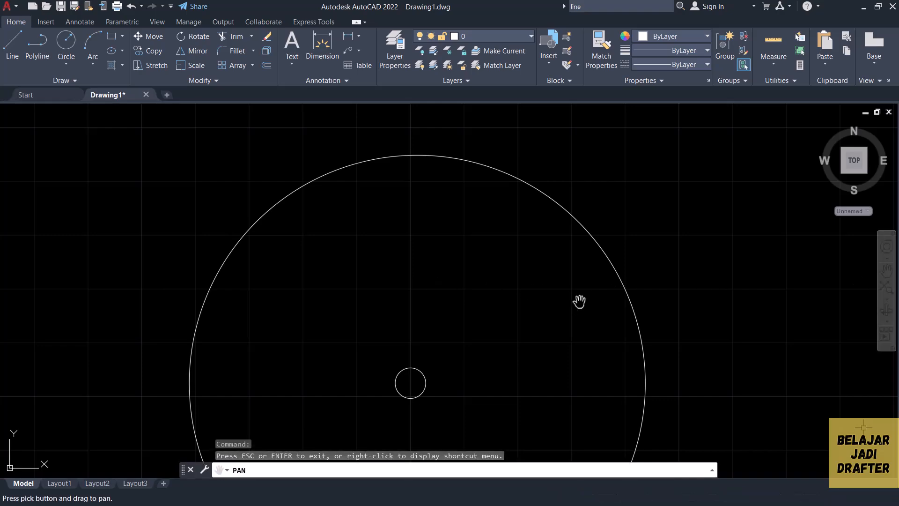
drag(455, 268, 373, 222)
drag(428, 289, 285, 291)
mouse_move(543, 241)
mouse_down()
mouse_move(435, 275)
mouse_move(563, 271)
mouse_up()
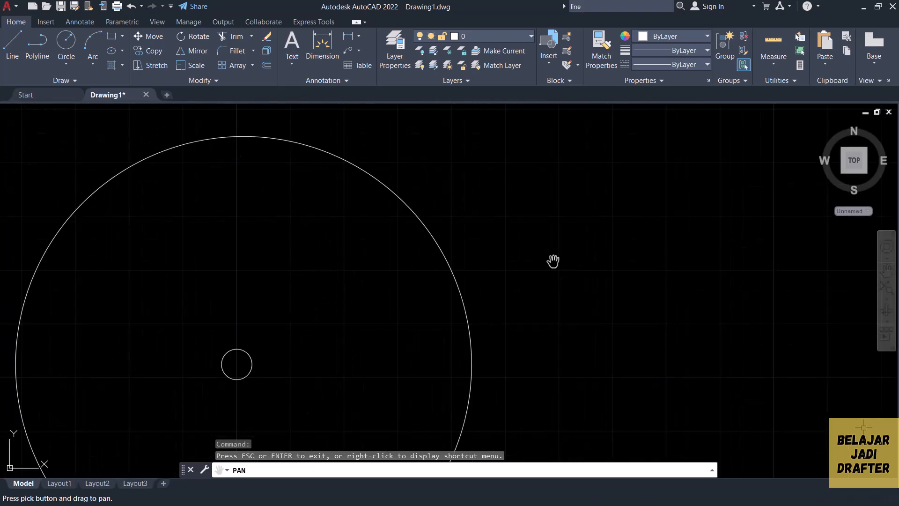
key(Escape)
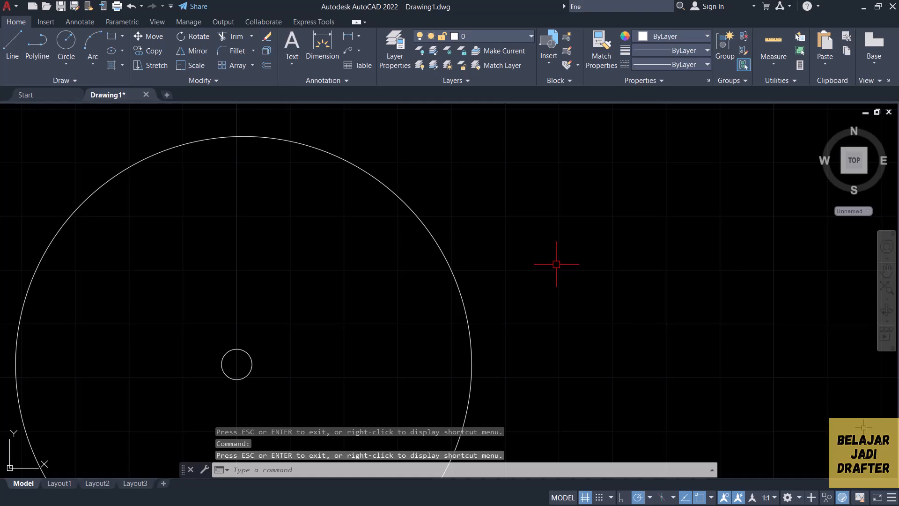
Run Pan by its alias P, move the circles across the view, and zoom out until all of them show
text(p)
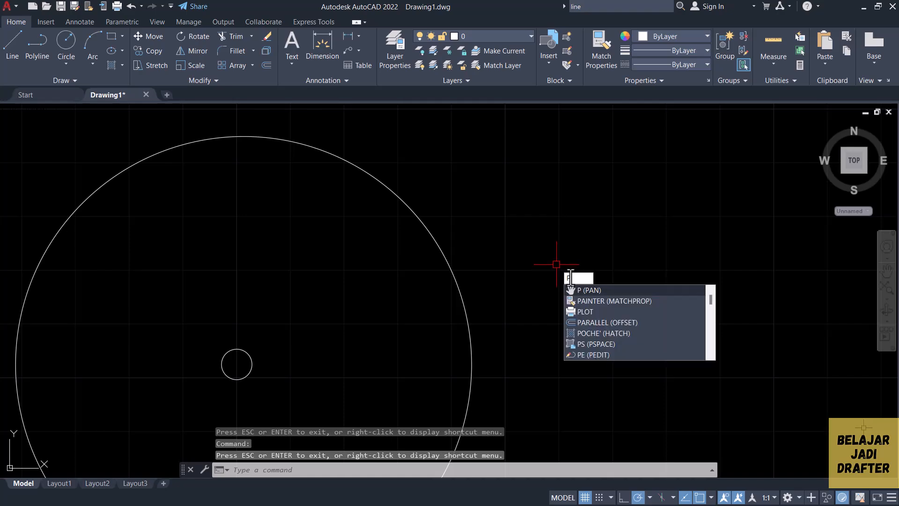
key(Return)
drag(468, 317, 716, 257)
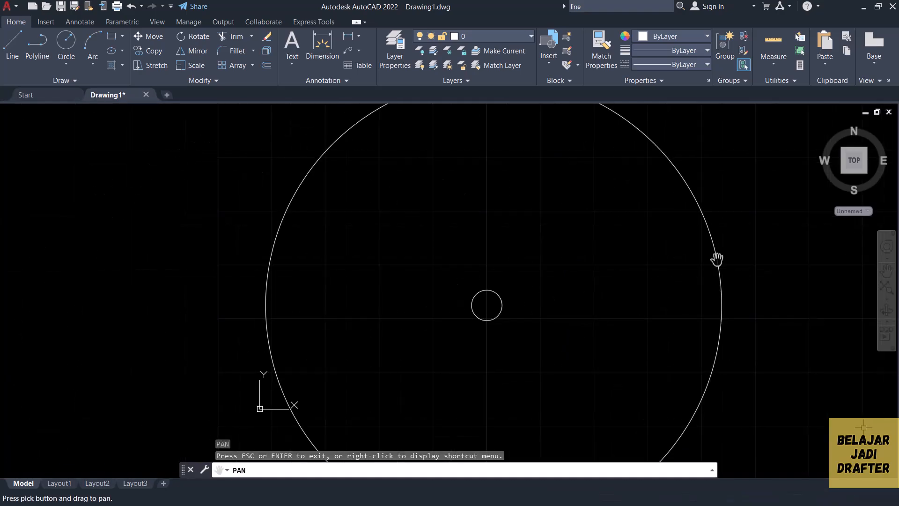
scroll(353, 258, down, 8)
scroll(440, 232, up, 4)
scroll(468, 249, down, 4)
mouse_move(486, 256)
mouse_down()
mouse_move(365, 307)
mouse_move(337, 357)
mouse_move(445, 223)
mouse_move(524, 287)
mouse_move(440, 242)
mouse_move(418, 280)
mouse_up()
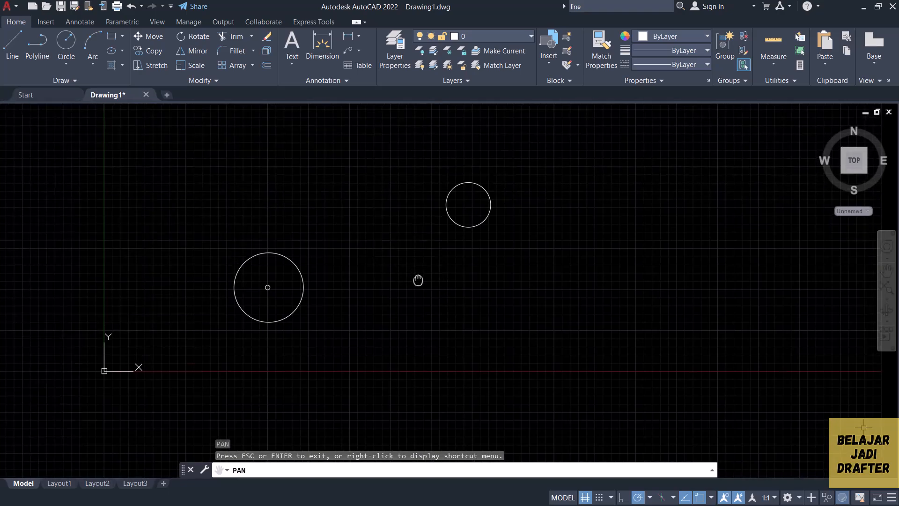
key(Escape)
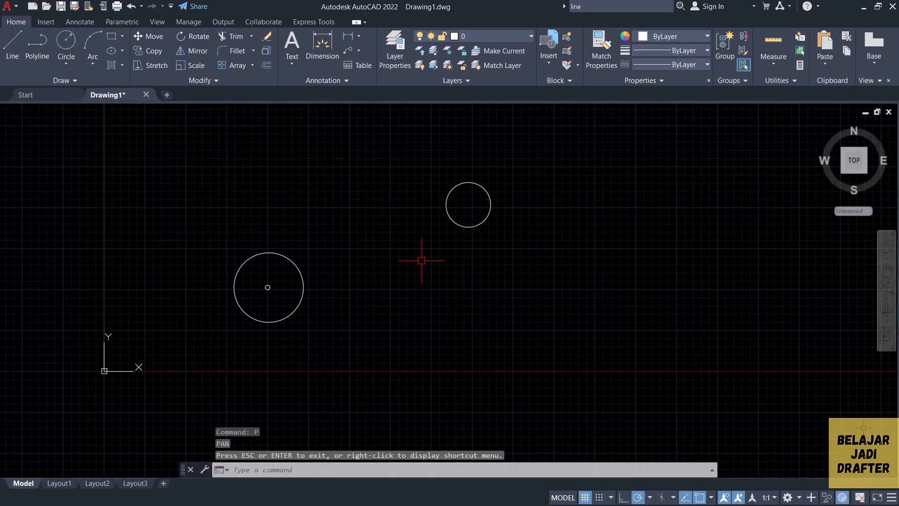
Pan the view directly, without a command, so the circles sit lower and further left in the drawing area
mouse_move(422, 261)
middle_down()
mouse_move(460, 279)
mouse_move(510, 230)
mouse_move(468, 241)
mouse_move(495, 273)
mouse_move(524, 273)
mouse_move(504, 247)
mouse_move(449, 264)
mouse_move(458, 234)
mouse_move(439, 223)
middle_up()
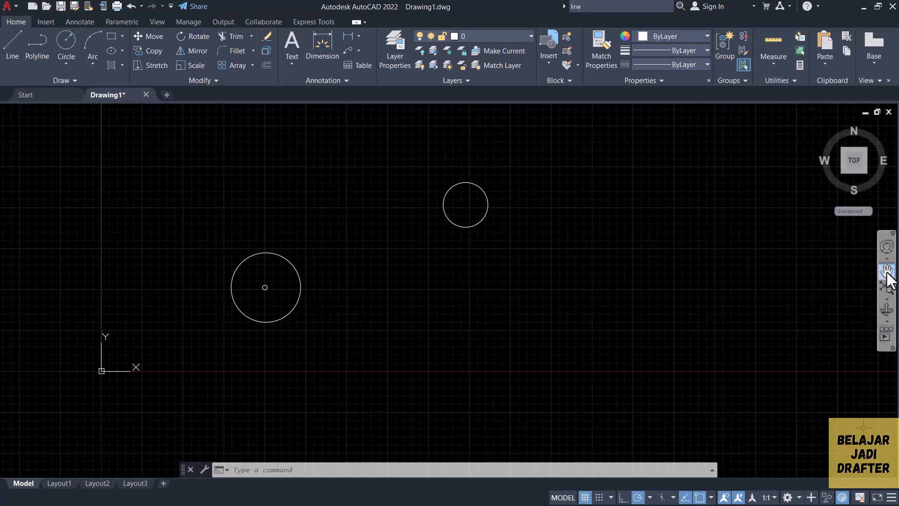
text(P)
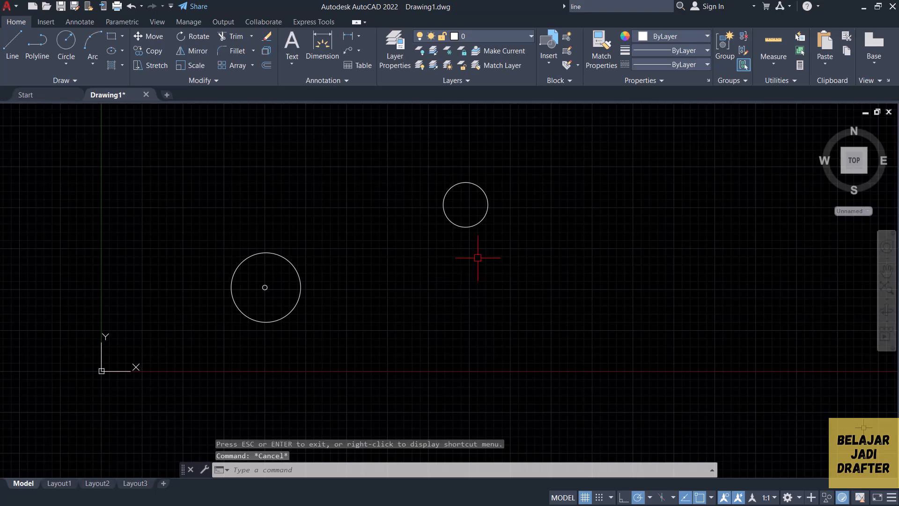
middle_drag(480, 257, 478, 282)
middle_drag(553, 274, 479, 267)
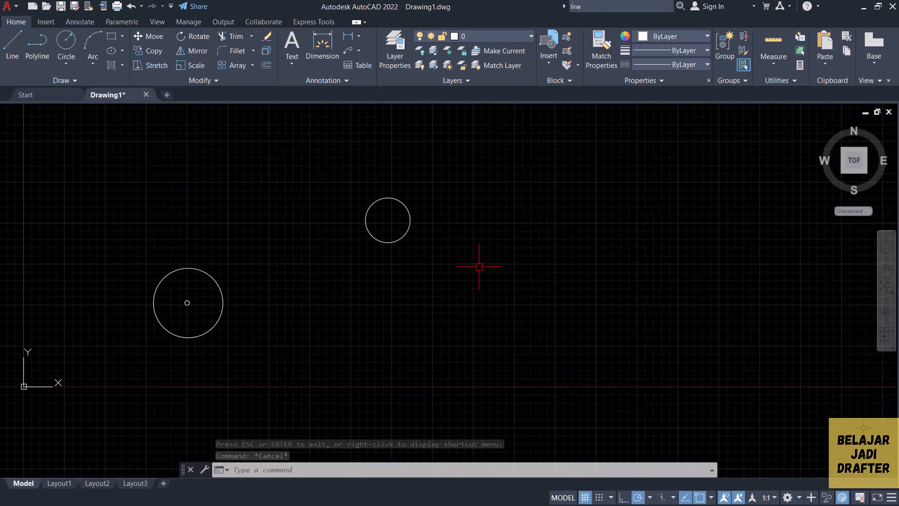
right_click(493, 248)
click(415, 283)
click(389, 316)
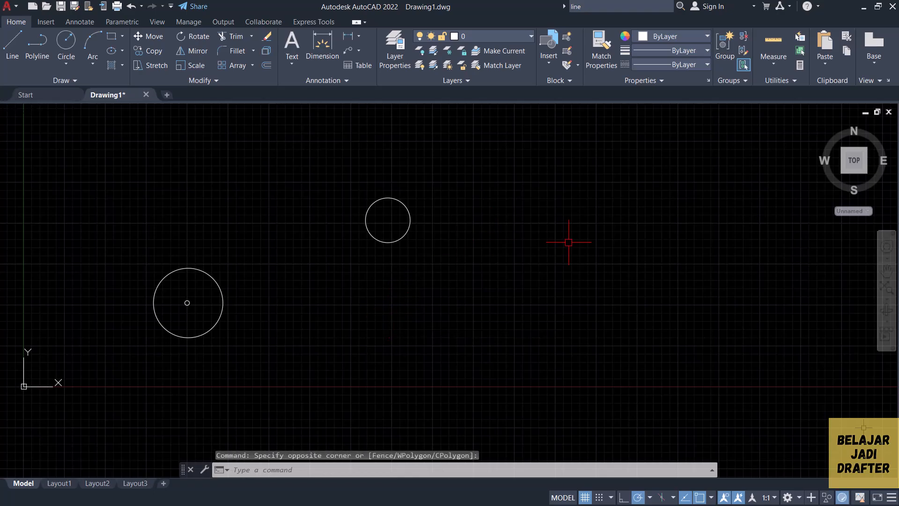
Hide the navigation bar, and display it again by setting NAVBARDISPLAY to 1
click(893, 233)
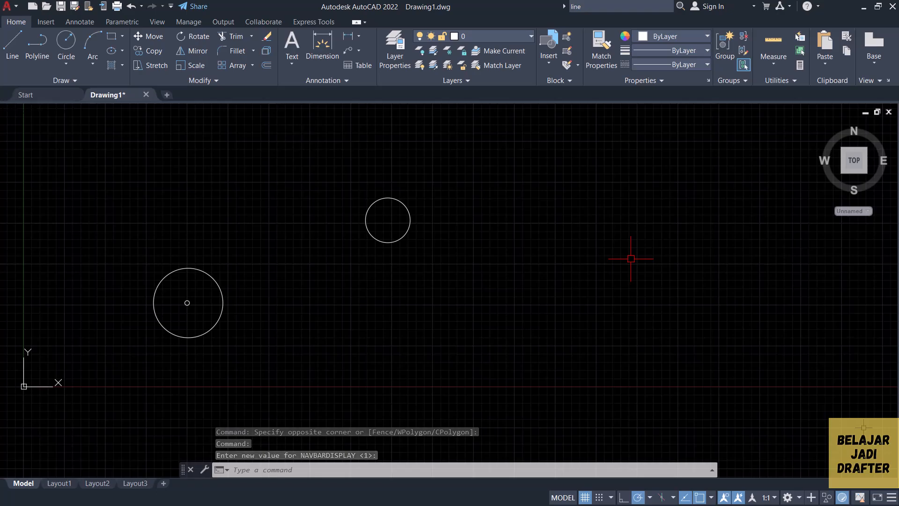
text(na)
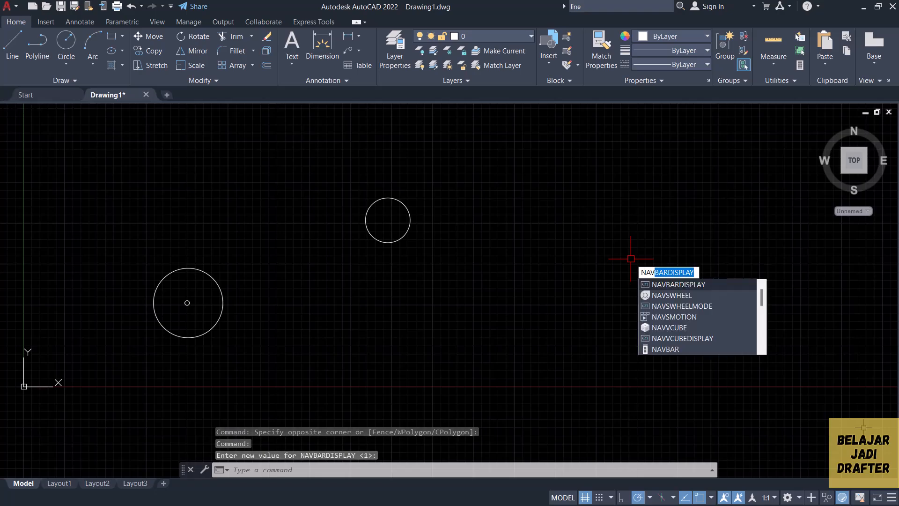
click(694, 286)
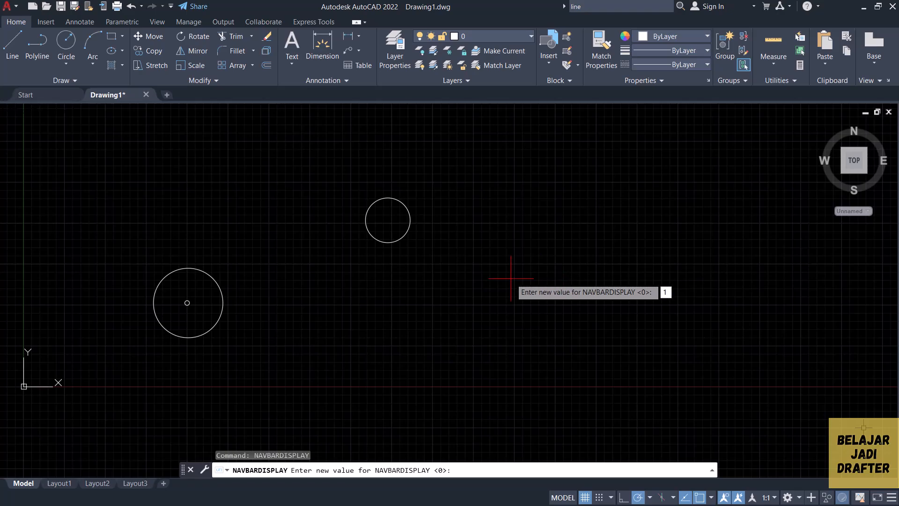
key(Return)
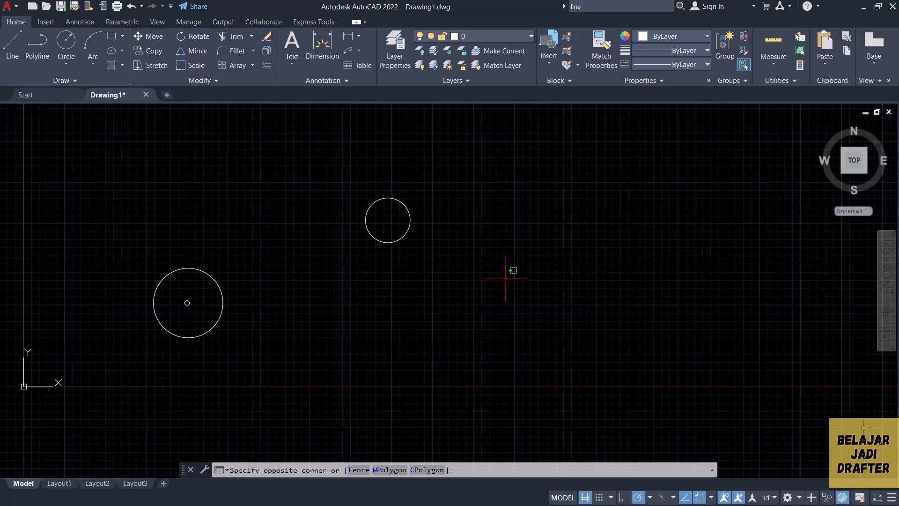
Start Pan from the drawing area's context options, shift the circles back toward the centre, and exit the command
double_click(471, 243)
right_click(471, 244)
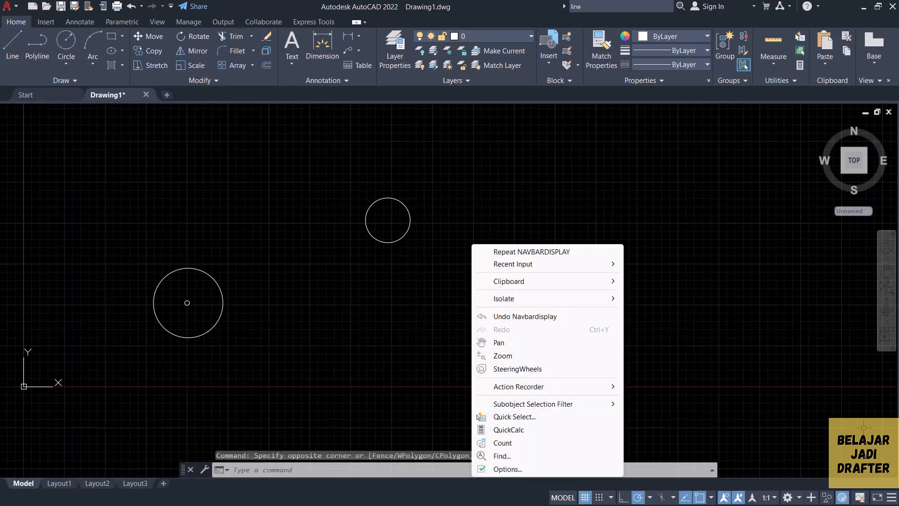
click(499, 342)
mouse_move(464, 317)
mouse_down()
mouse_move(481, 301)
mouse_move(435, 303)
mouse_up()
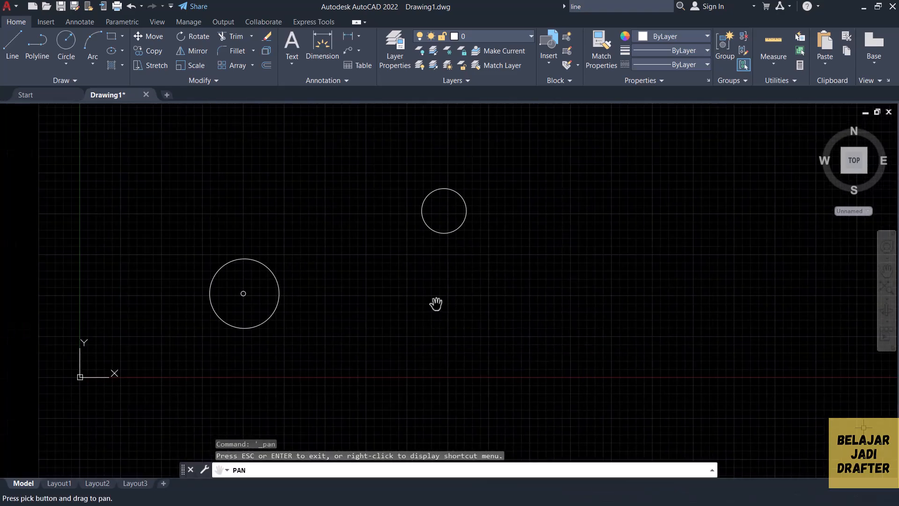
key(Escape)
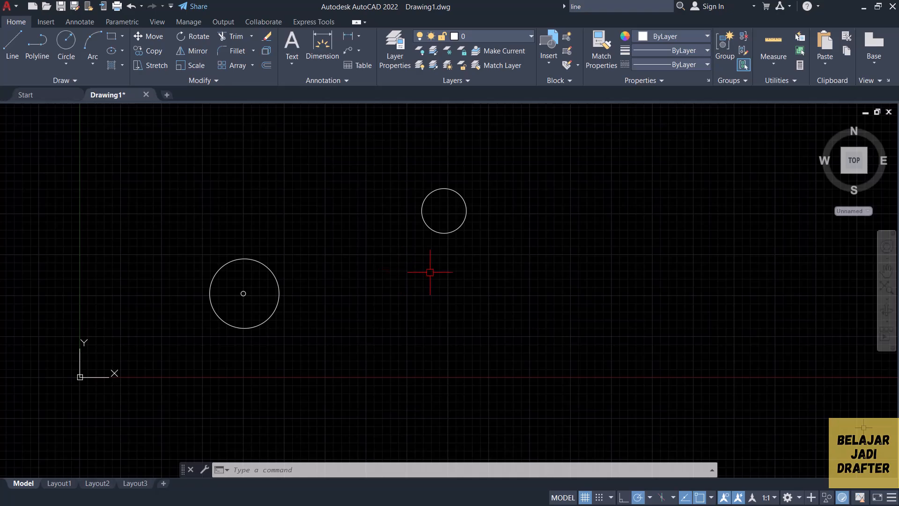
Tilt and rotate the drawing in 3D with the Orbit command, and restore the Top view
click(887, 312)
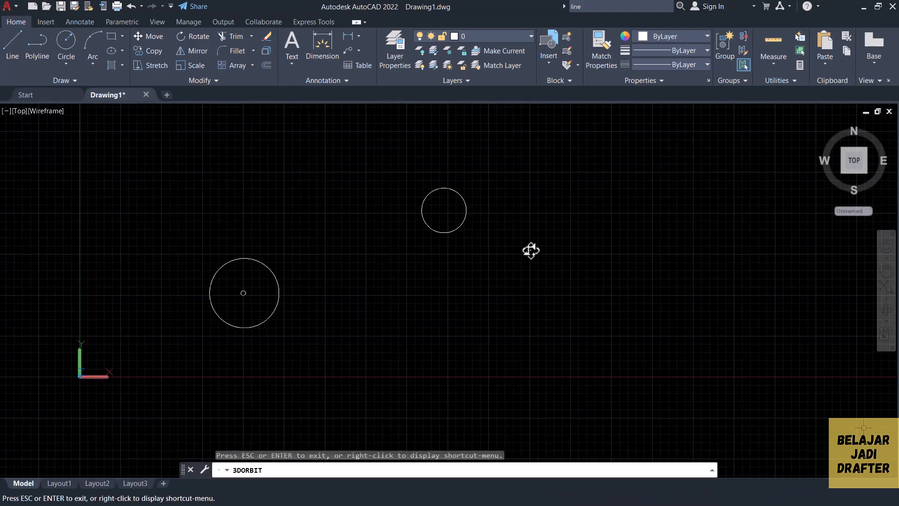
drag(404, 281, 472, 182)
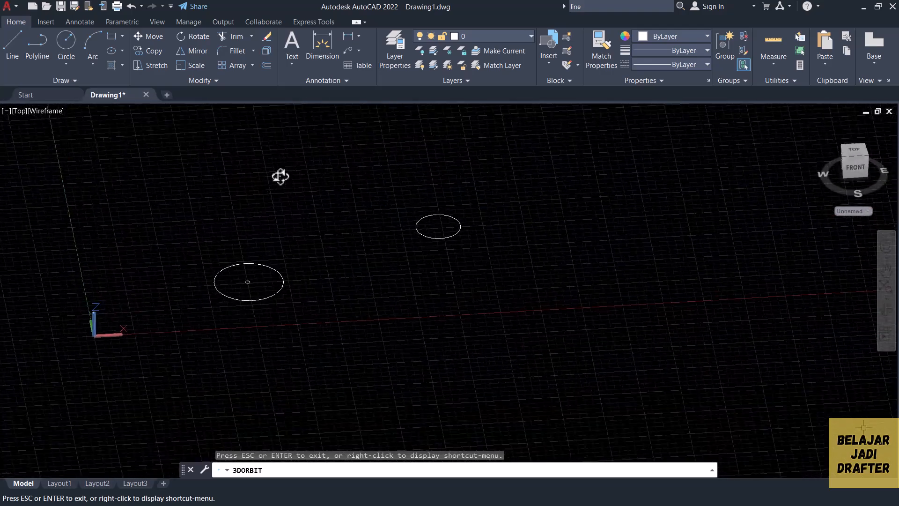
drag(285, 196, 257, 248)
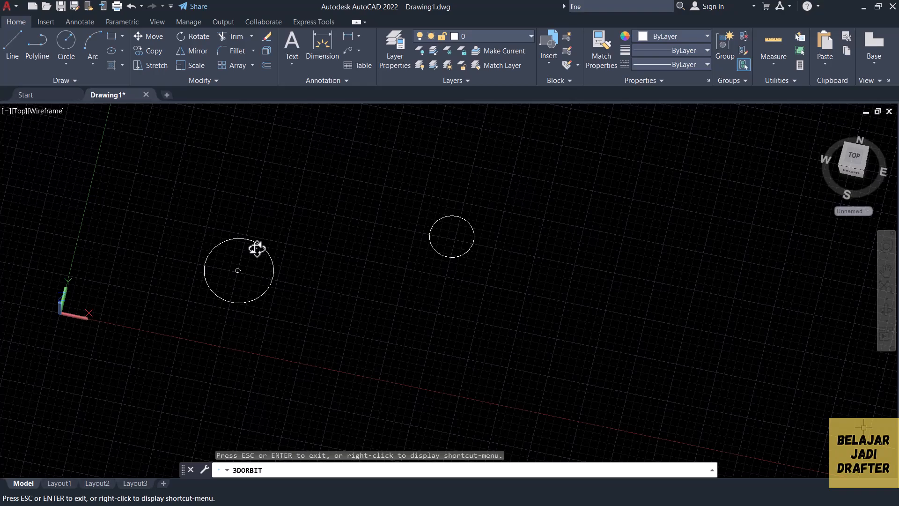
drag(318, 237, 289, 208)
key(Escape)
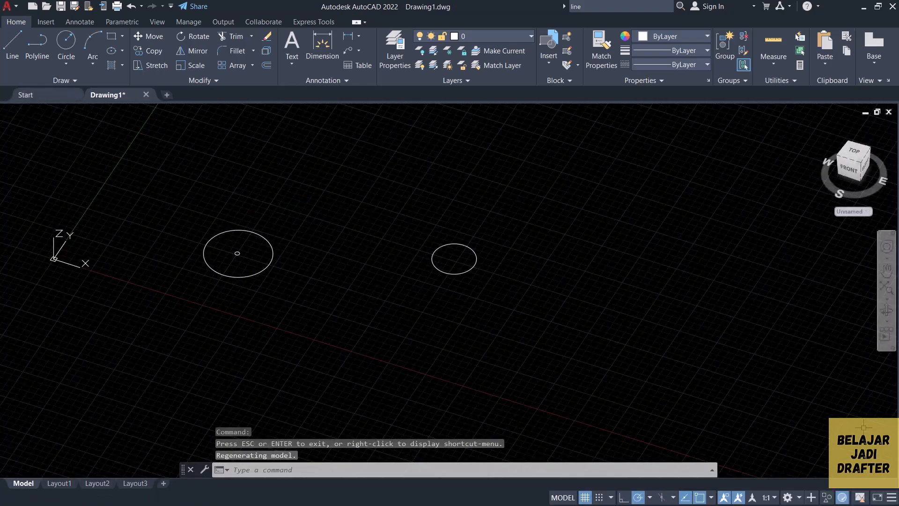
click(22, 111)
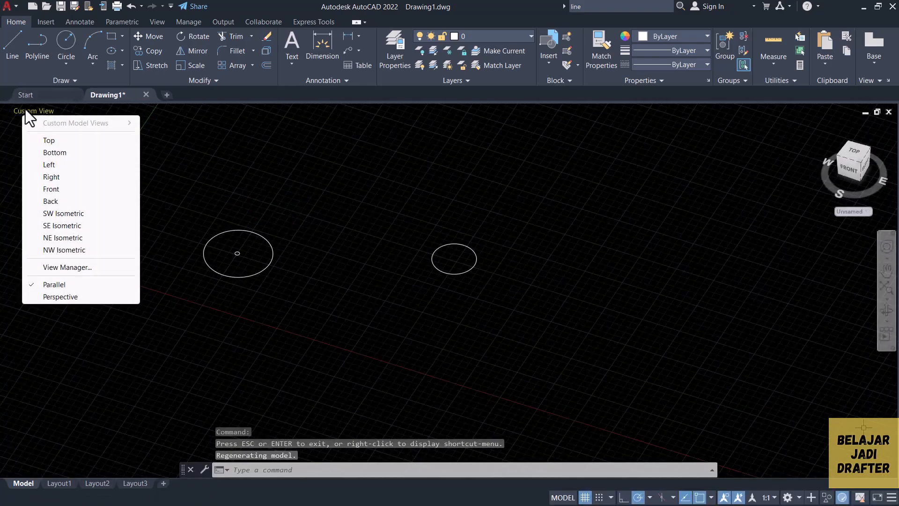
click(38, 141)
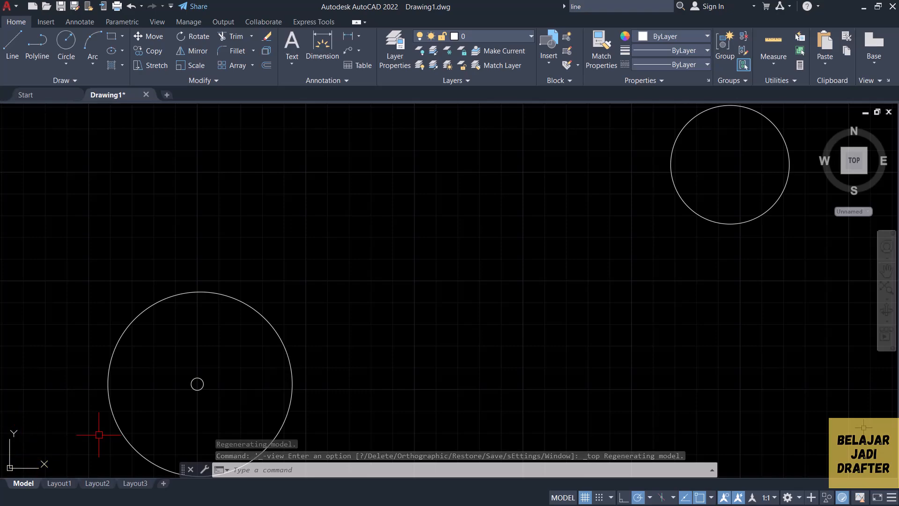
Enlarge the view slightly with the Zoom wedge of the full navigation SteeringWheel, and close the wheel
click(886, 247)
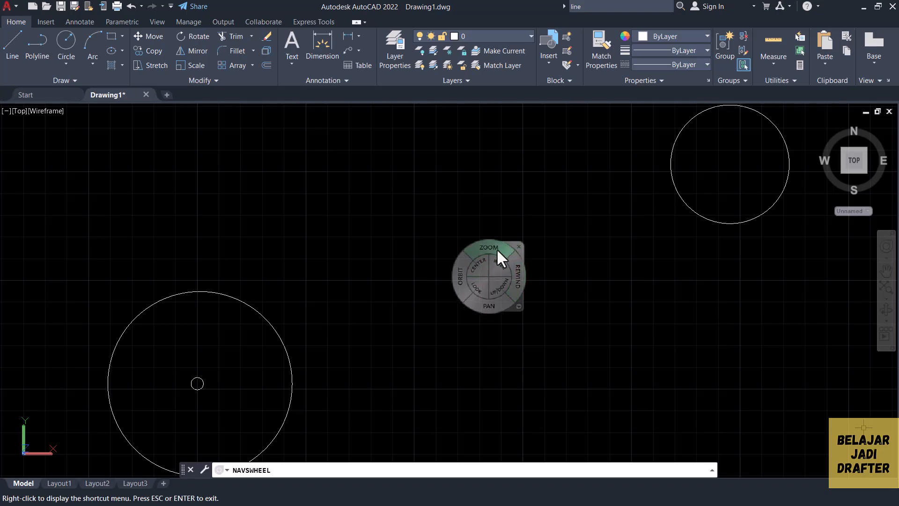
drag(496, 248, 523, 273)
key(Escape)
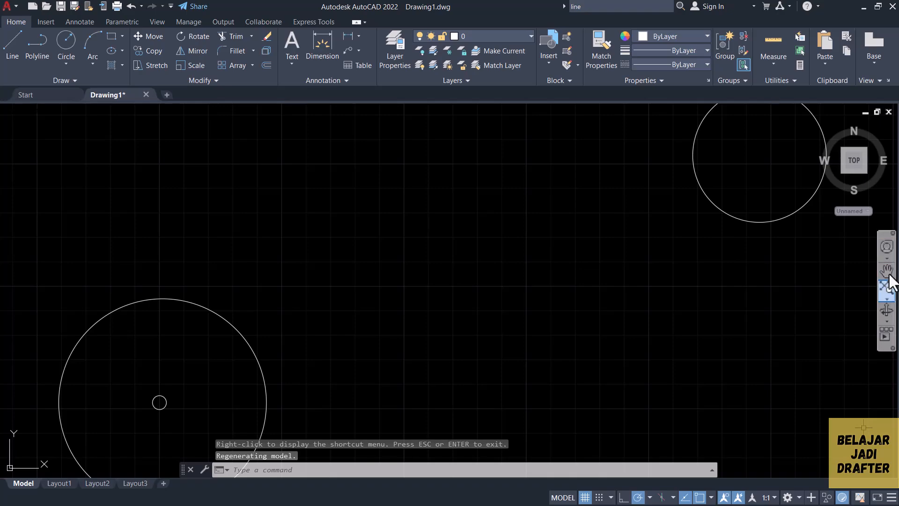
Zoom in and out and pan the view without commands until all the circles and the origin are fully visible
scroll(417, 280, down, 2)
scroll(436, 248, up, 6)
scroll(429, 259, down, 4)
scroll(429, 262, up, 2)
scroll(398, 227, down, 2)
scroll(429, 227, up, 1)
middle_drag(459, 222, 457, 257)
mouse_move(365, 256)
middle_down()
mouse_move(395, 229)
mouse_move(385, 194)
mouse_move(393, 198)
middle_up()
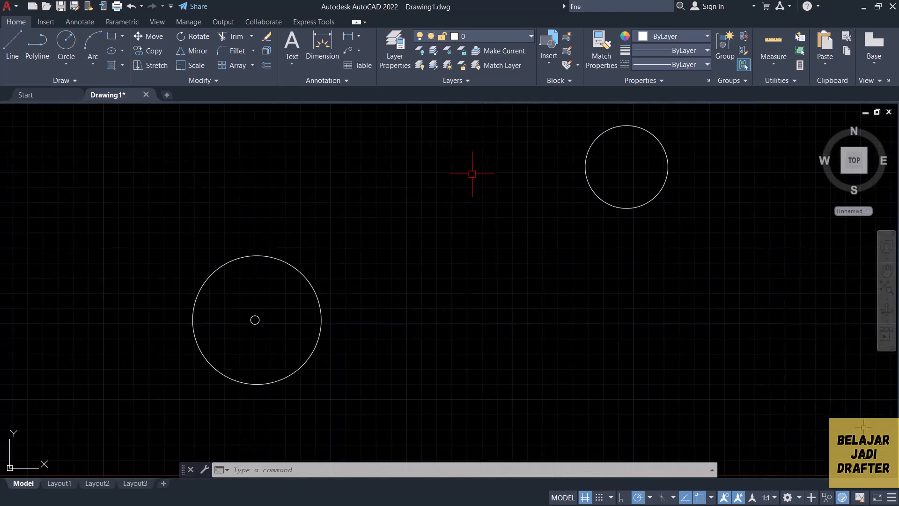
scroll(485, 263, down, 2)
middle_drag(486, 262, 351, 203)
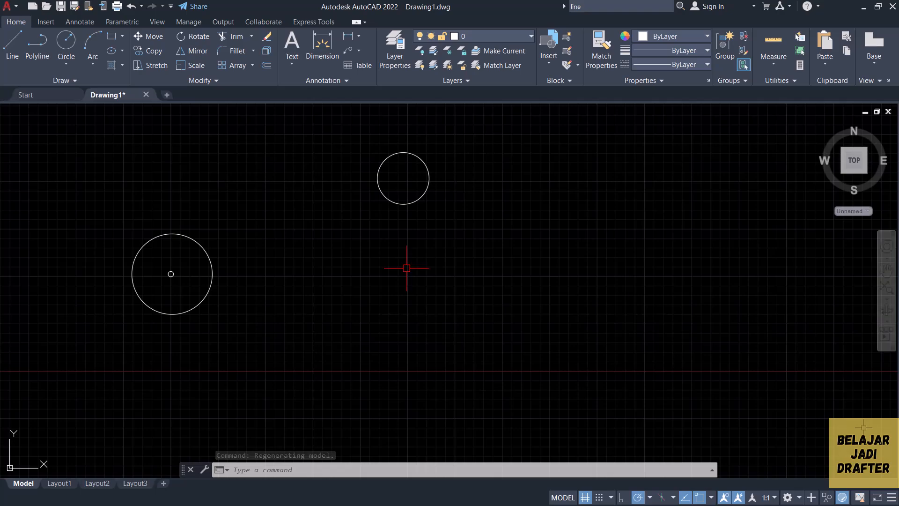
middle_drag(304, 271, 364, 287)
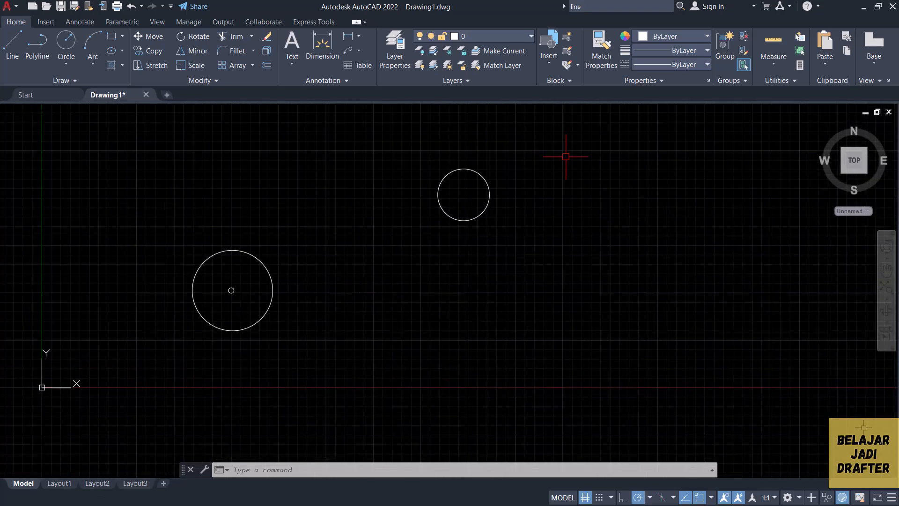